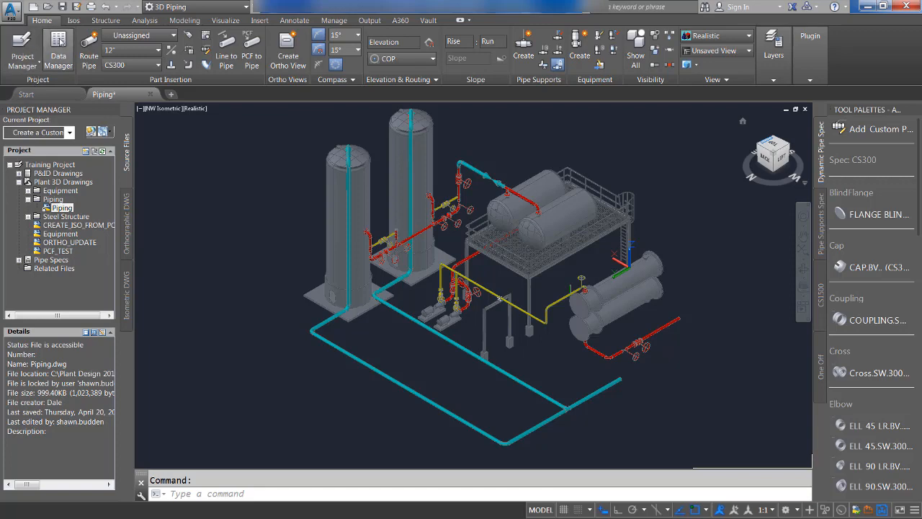
# - Open the Data Manager for the Piping drawing with the DATAMANAGER command
pyautogui.click(60, 41)
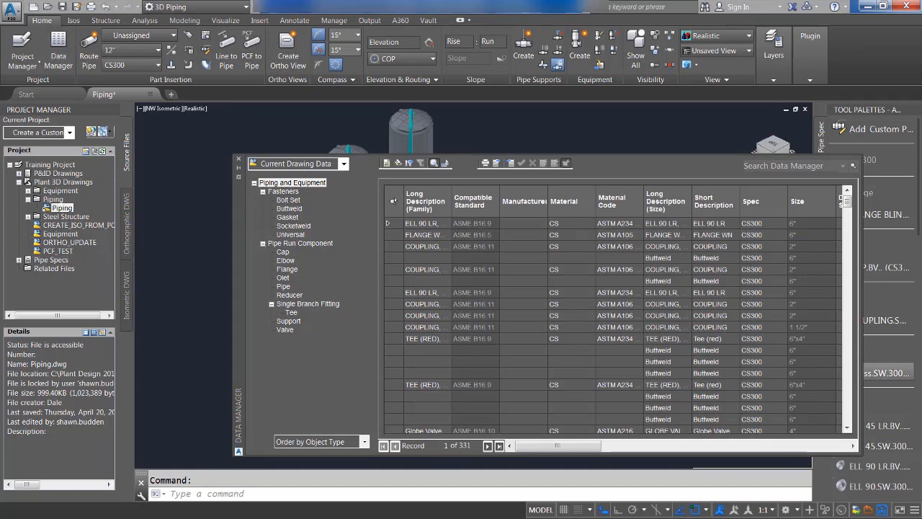
pyautogui.click(238, 158)
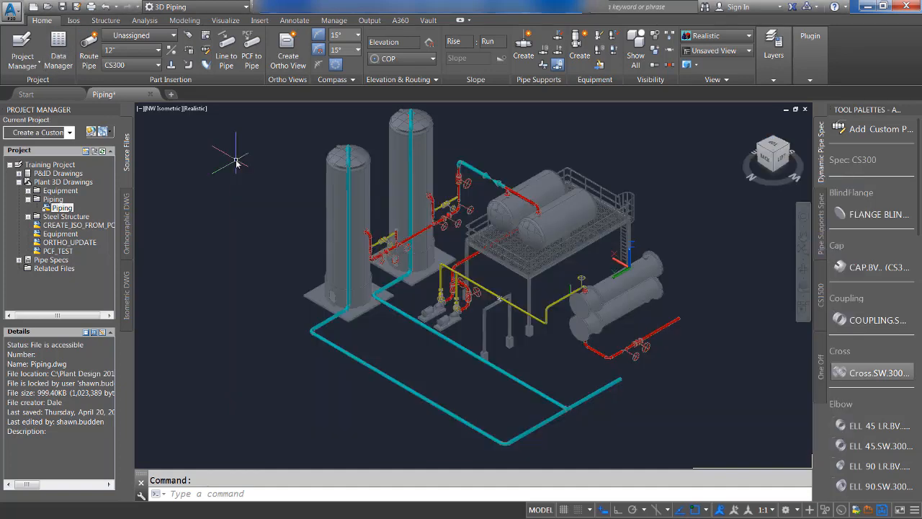
pyautogui.click(203, 496)
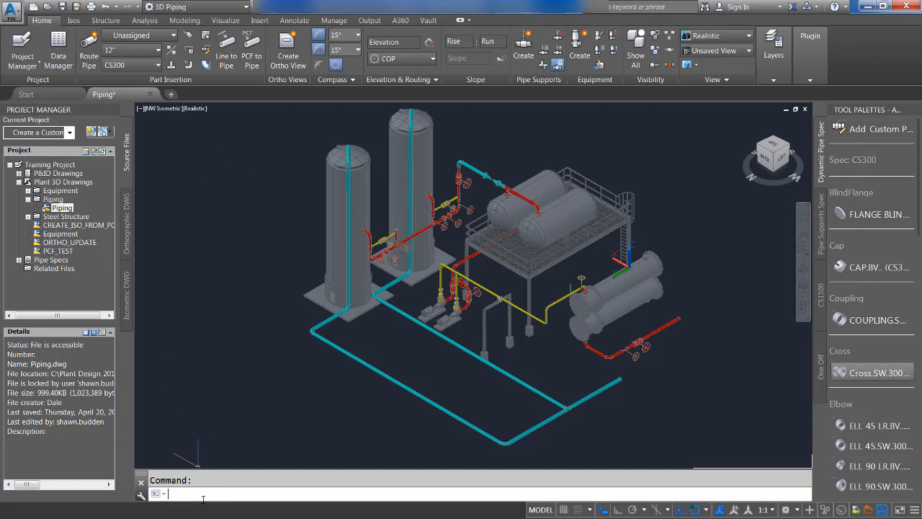
pyautogui.write('datama')
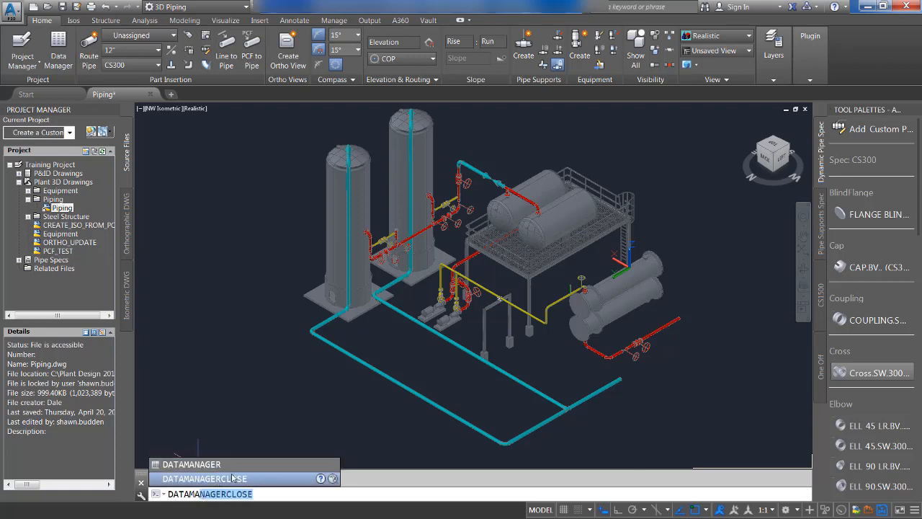
pyautogui.press('Return')
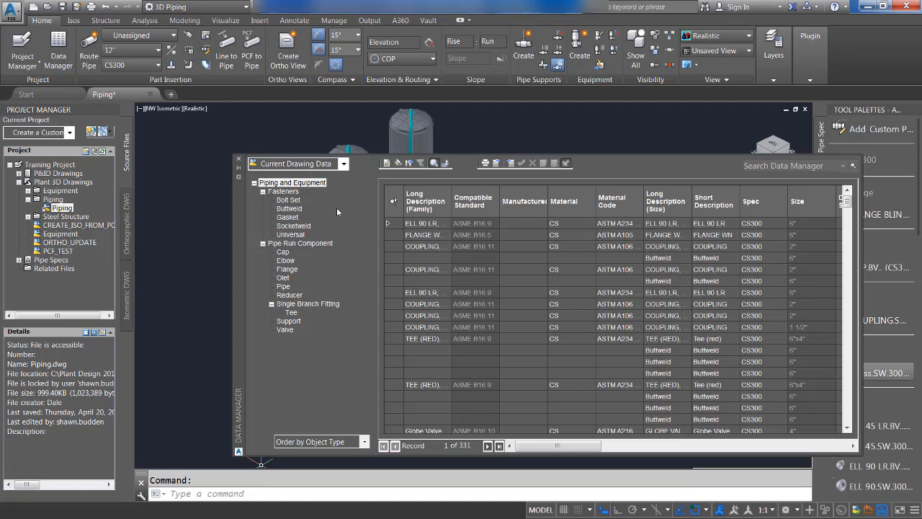
# - Review the Bolt Set, Buttweld, Gasket and Valve records of the current drawing
pyautogui.click(295, 203)
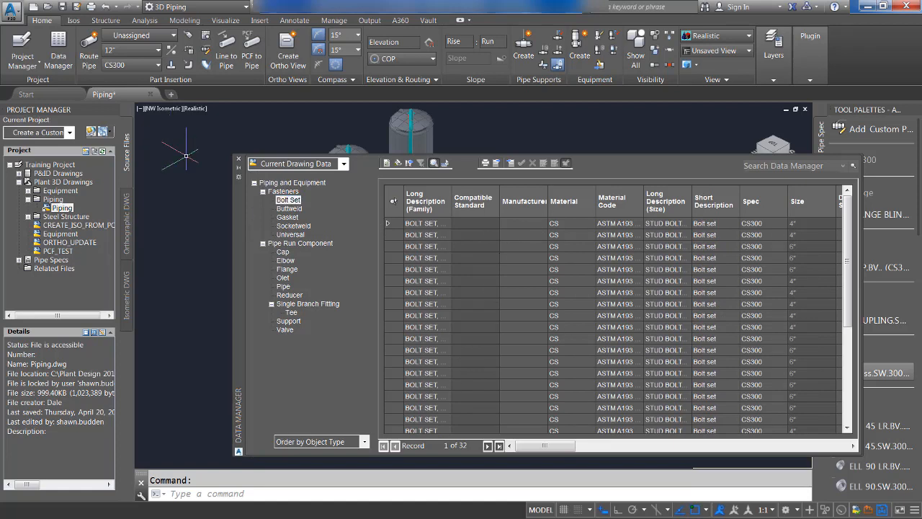
pyautogui.click(294, 211)
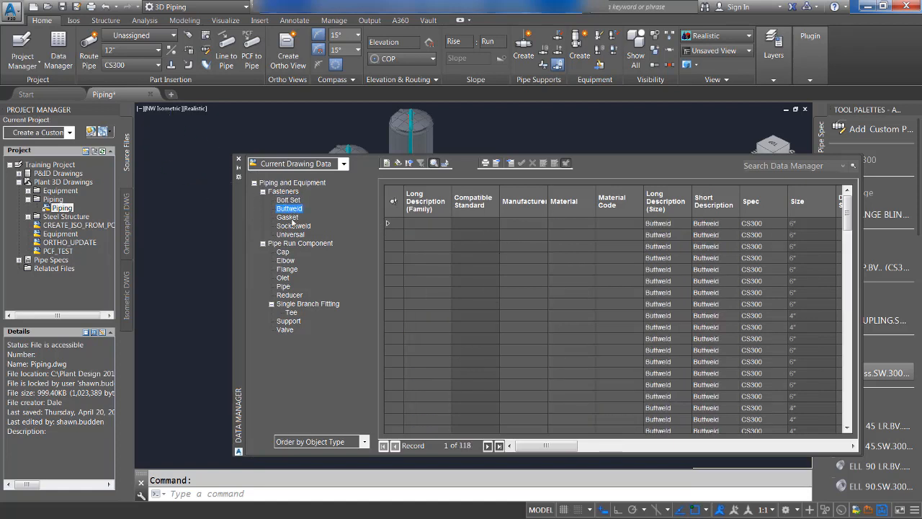
pyautogui.click(294, 220)
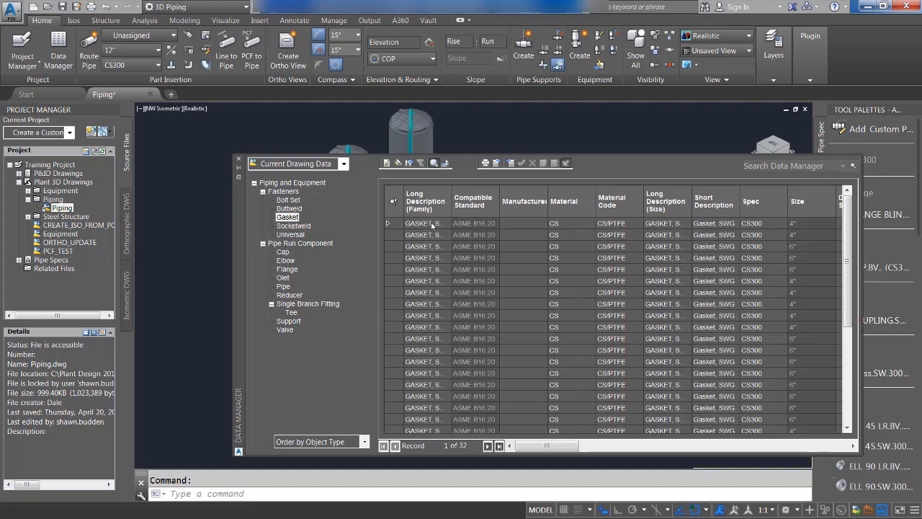
pyautogui.click(291, 331)
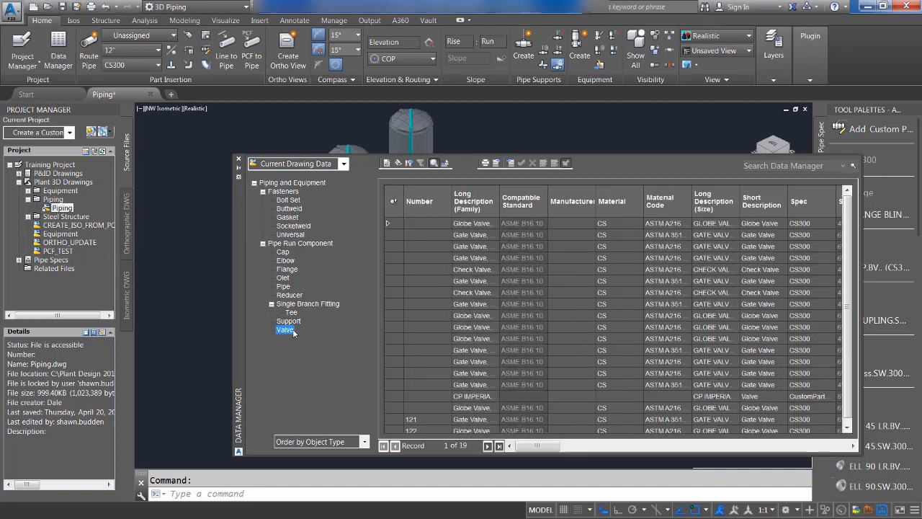
# - View the drawing data ordered by area, and restore the order by object type
pyautogui.click(364, 442)
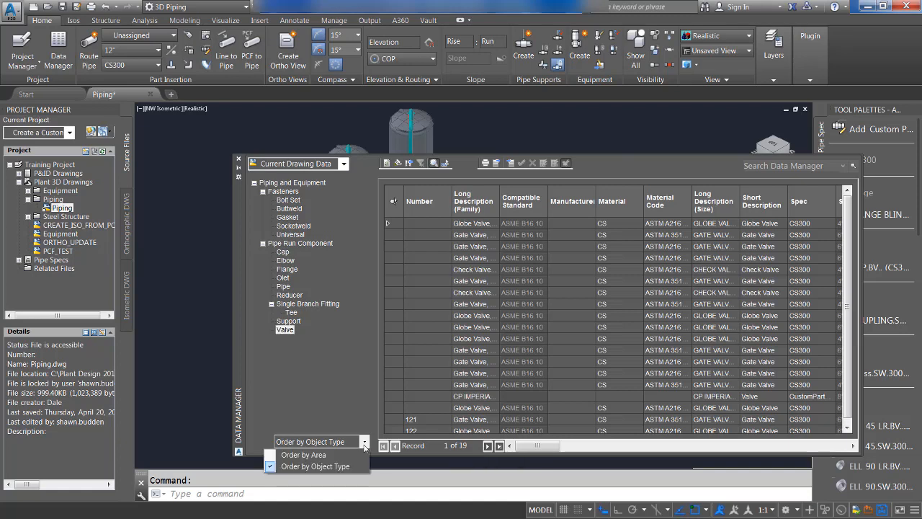
pyautogui.click(304, 455)
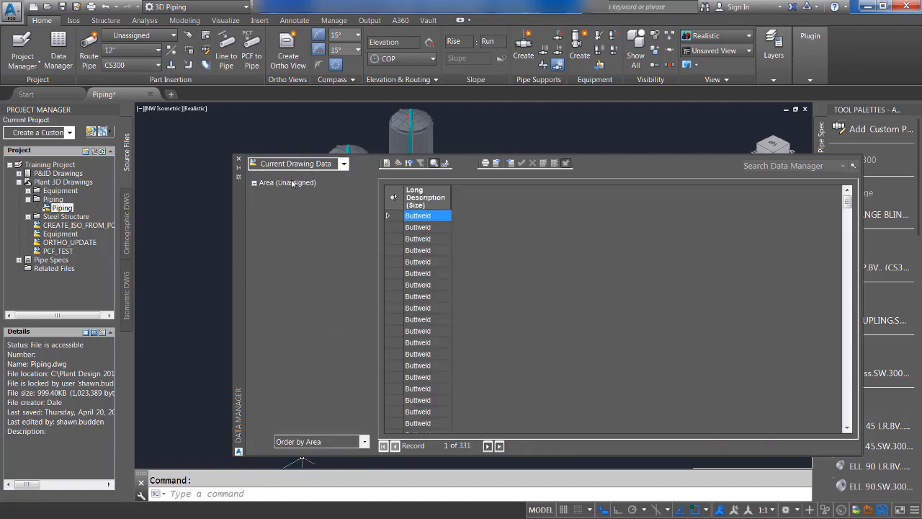
pyautogui.click(365, 441)
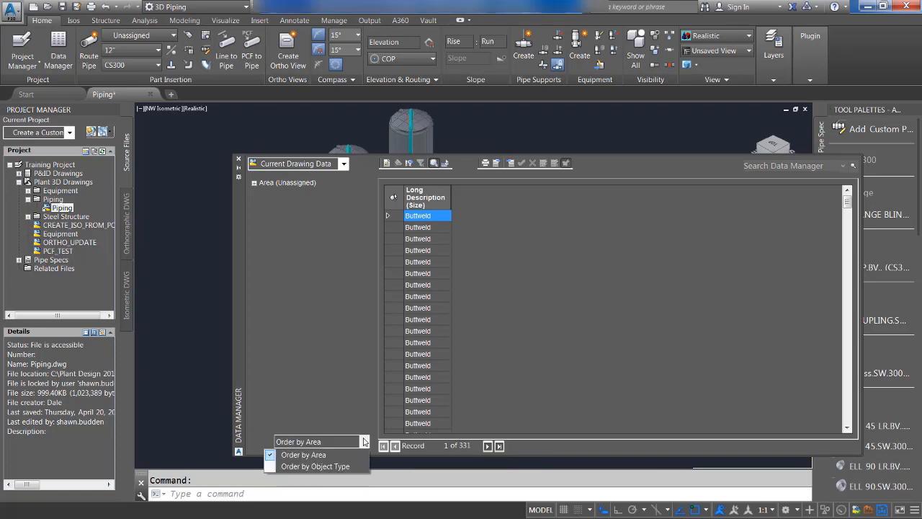
pyautogui.click(334, 466)
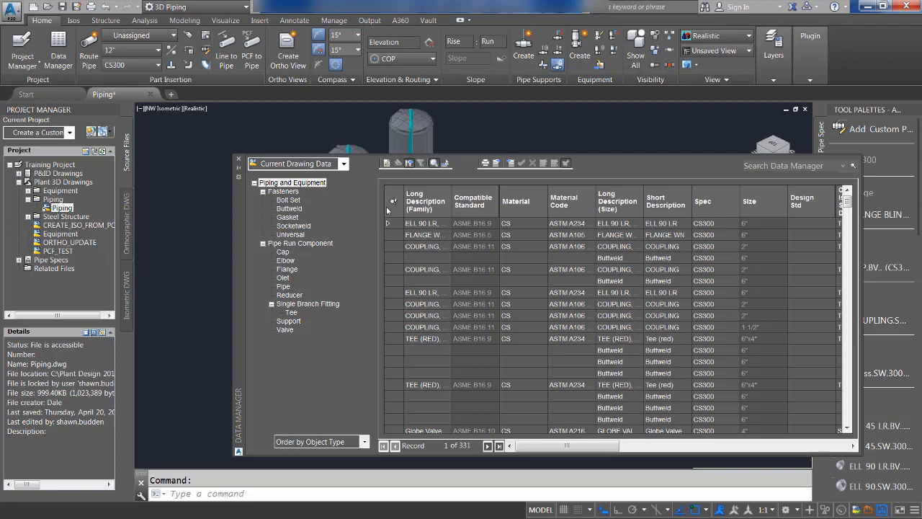
# - View the Plant 3D Project Data and Project Reports, and return to Current Drawing Data
pyautogui.click(345, 165)
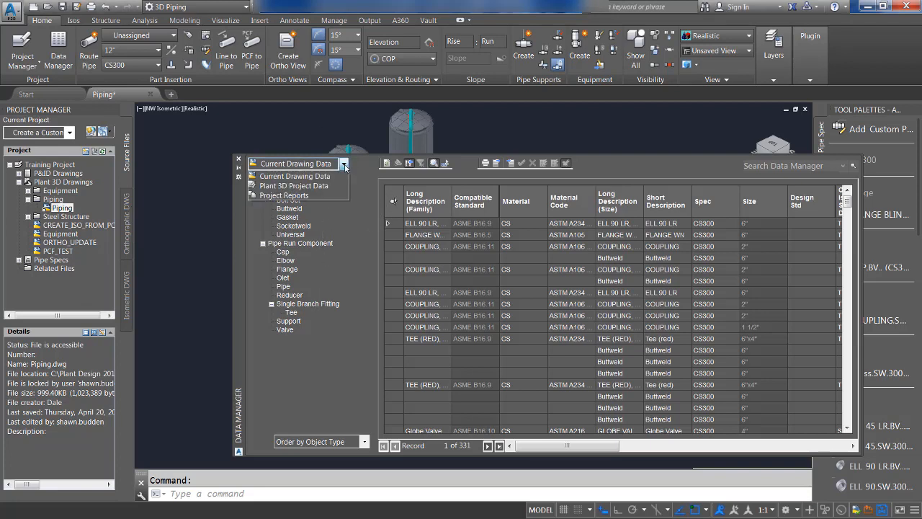
pyautogui.click(296, 186)
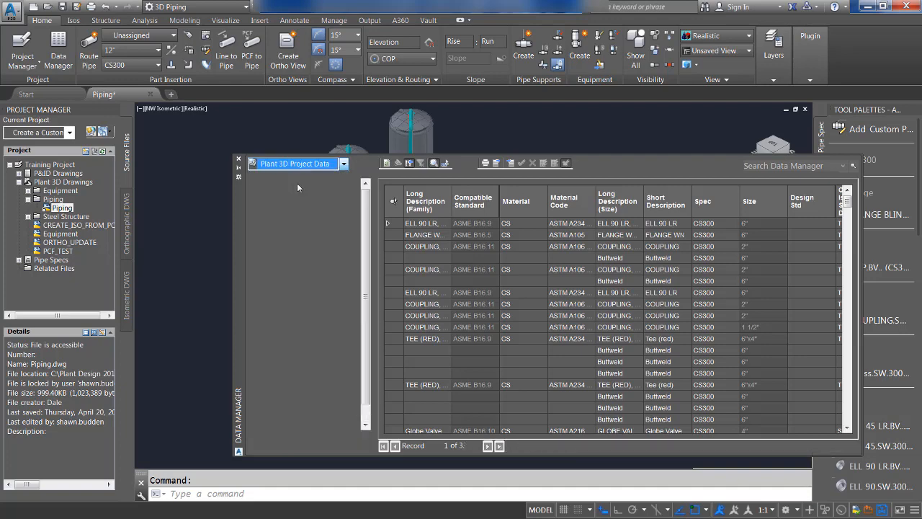
pyautogui.click(345, 164)
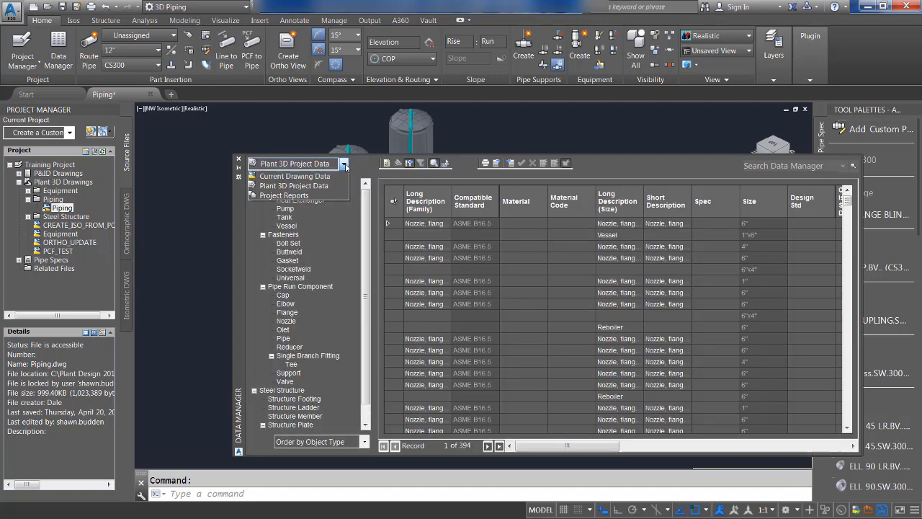
pyautogui.click(284, 195)
pyautogui.click(345, 164)
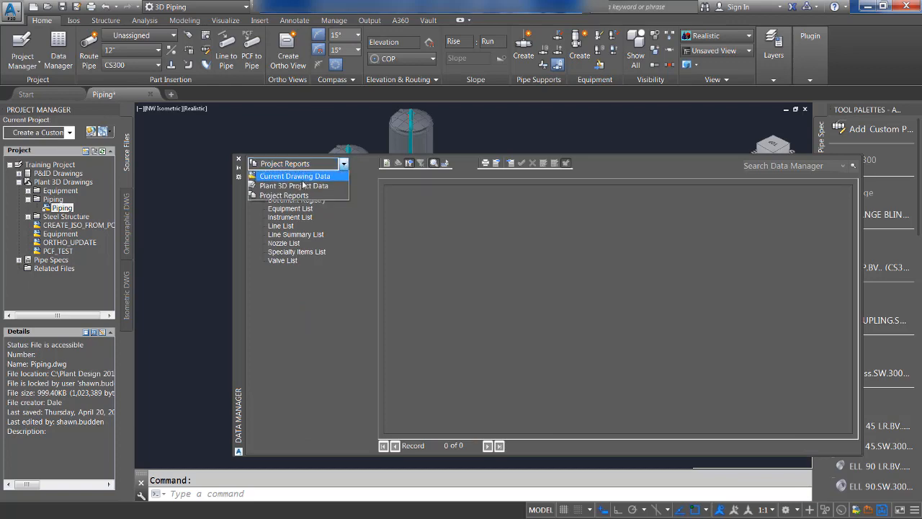
pyautogui.click(296, 176)
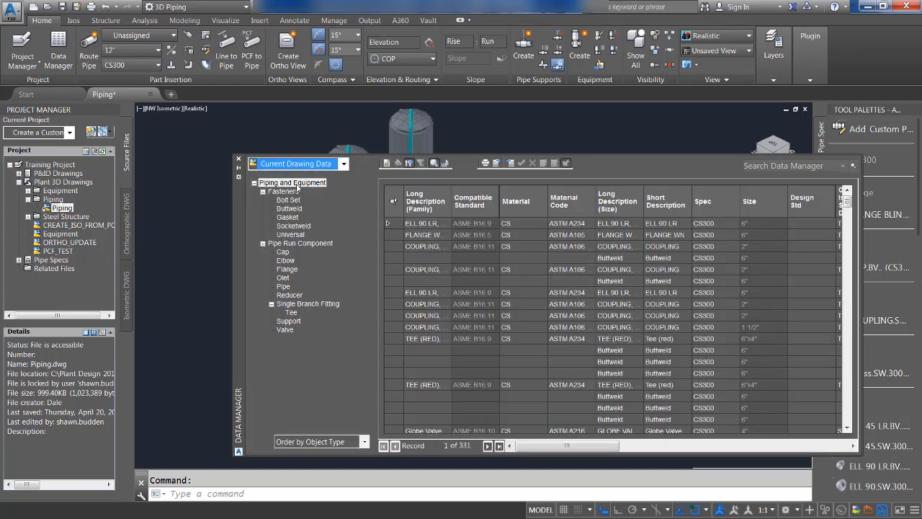
# - Collapse all nodes of the Piping and Equipment tree in the Data Manager
pyautogui.rightClick(298, 184)
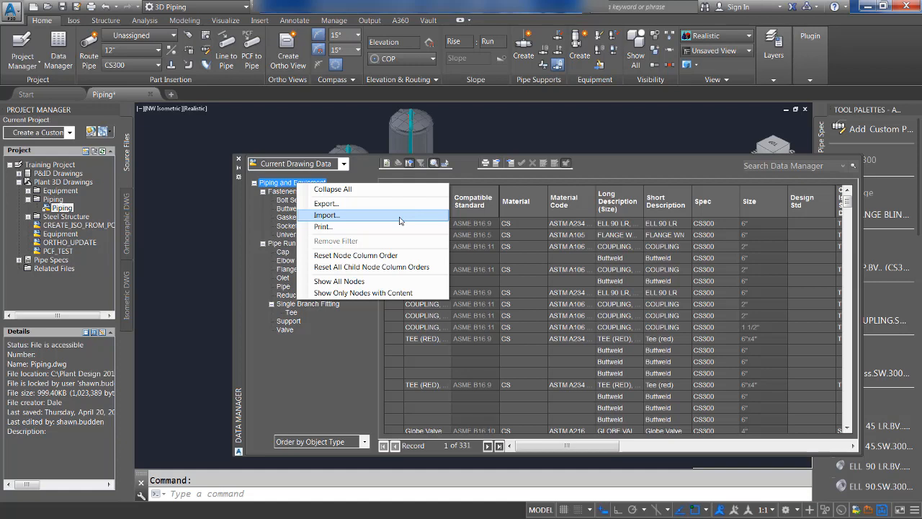
pyautogui.click(295, 394)
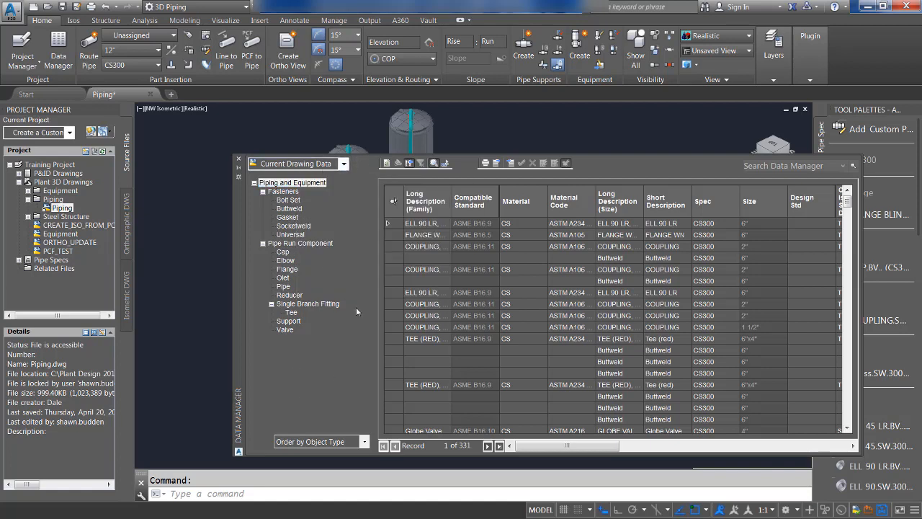
pyautogui.rightClick(286, 199)
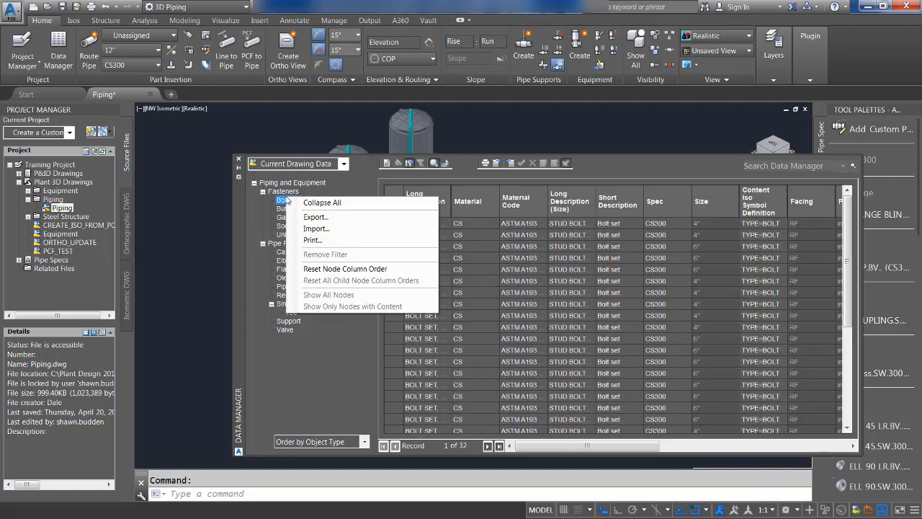
pyautogui.click(314, 200)
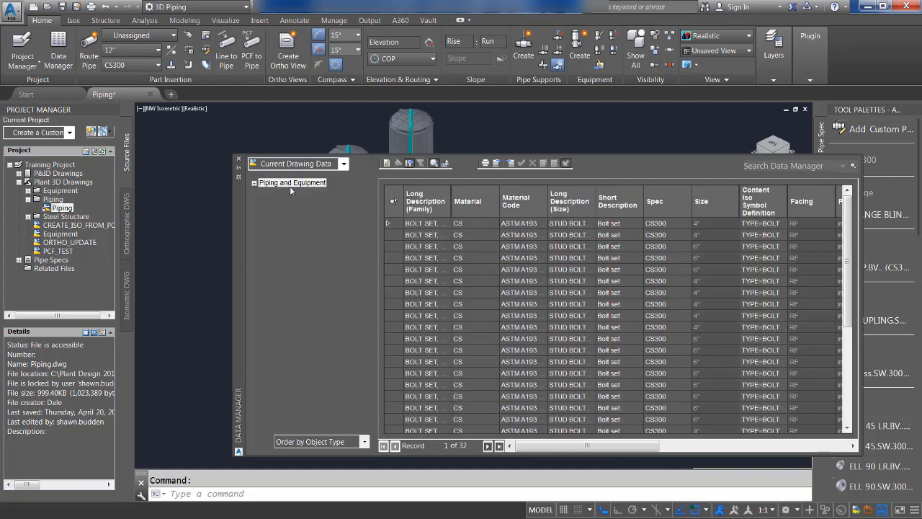
# - Look at the export settings for the Piping and Equipment data, and close them without exporting
pyautogui.rightClick(295, 189)
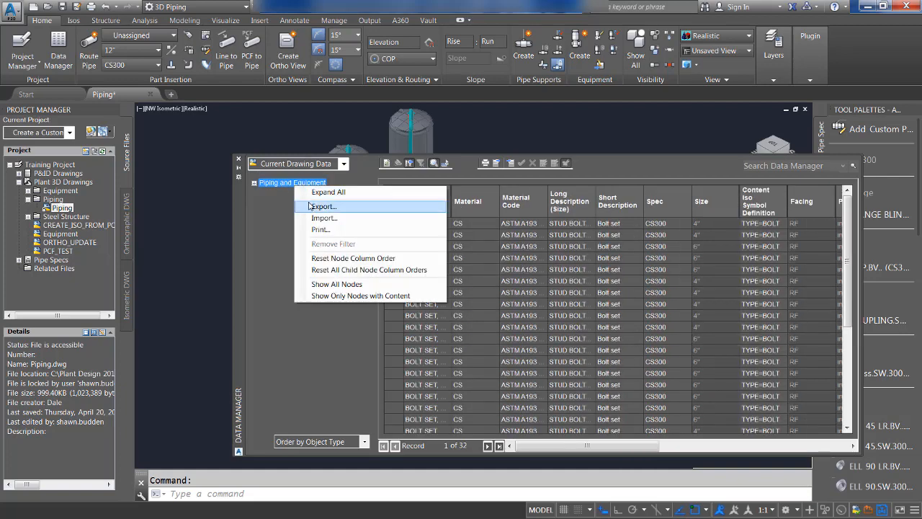
pyautogui.click(309, 202)
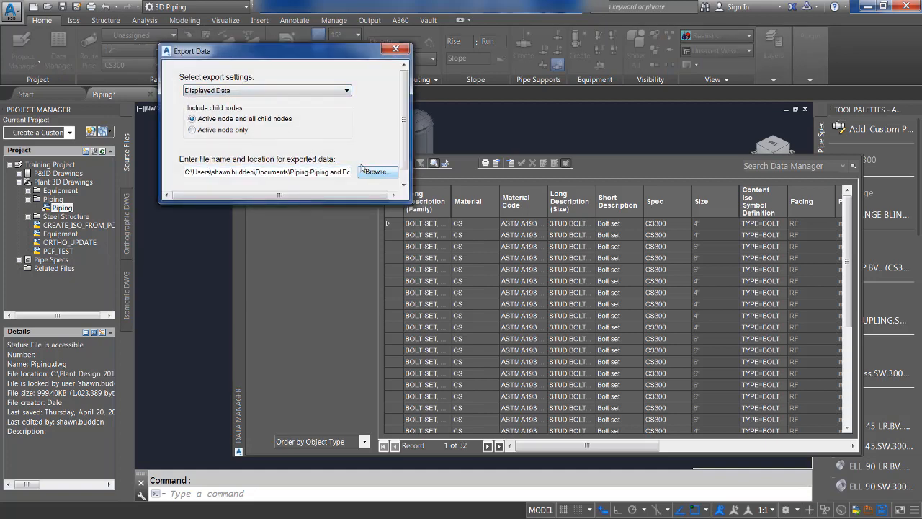
pyautogui.click(396, 49)
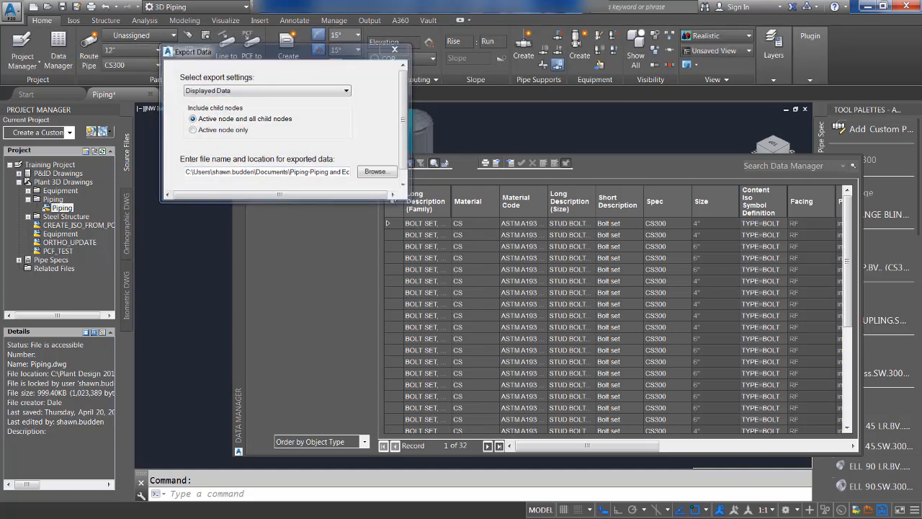
# - Look at the import file selection for the Piping and Equipment data, and cancel it
pyautogui.rightClick(321, 183)
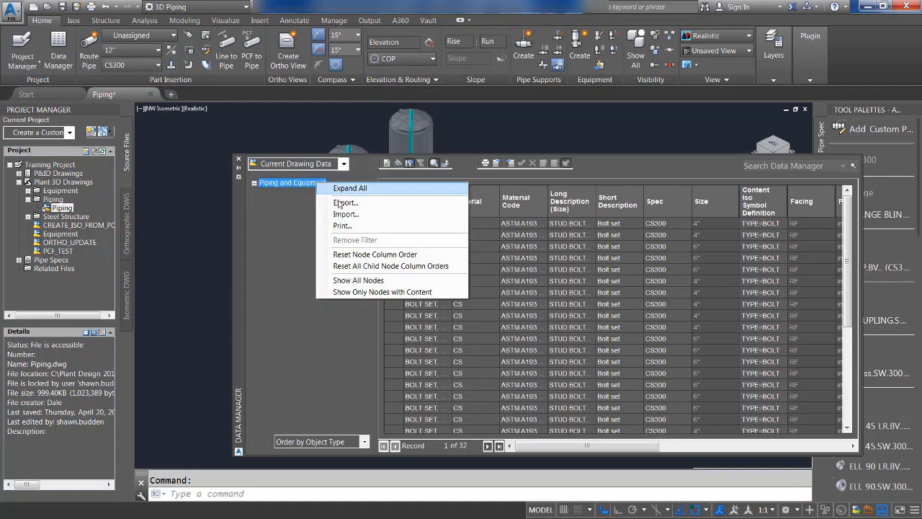
pyautogui.click(346, 215)
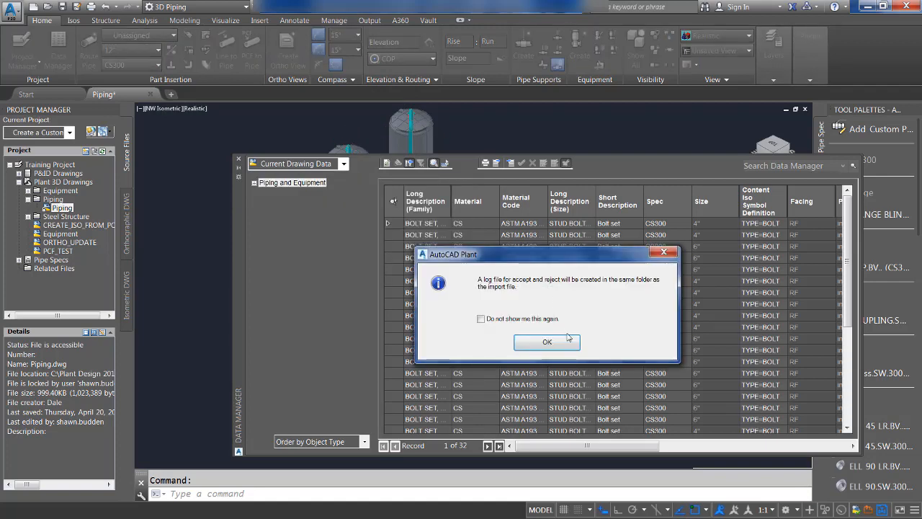
pyautogui.click(547, 343)
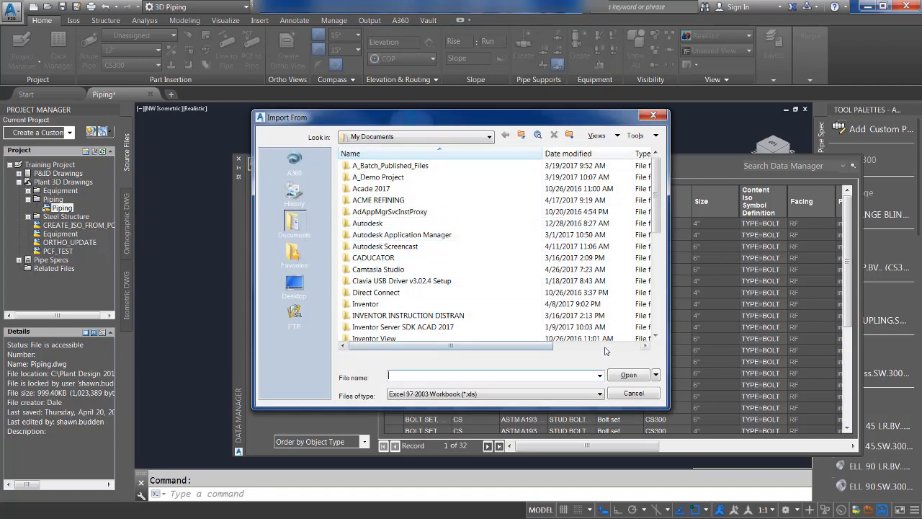
pyautogui.click(625, 391)
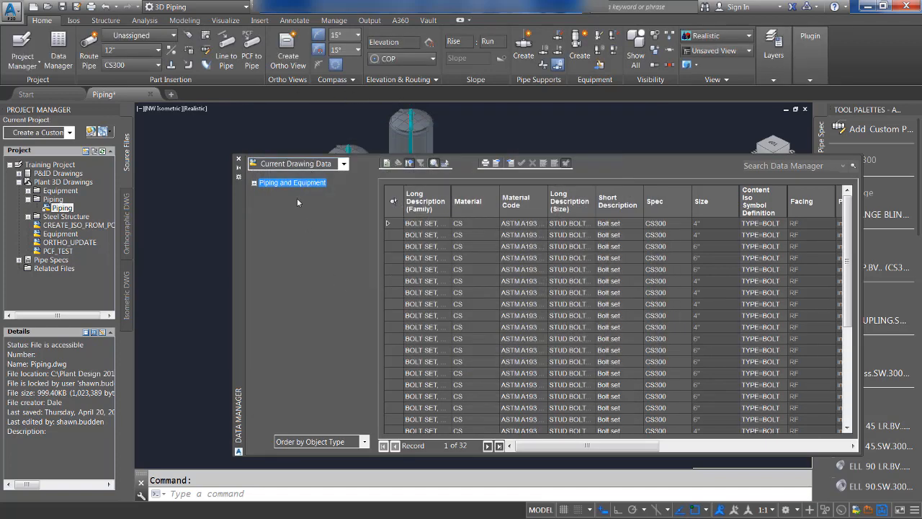
# - Switch the Data Manager from Current Drawing Data to Project Reports
pyautogui.rightClick(300, 185)
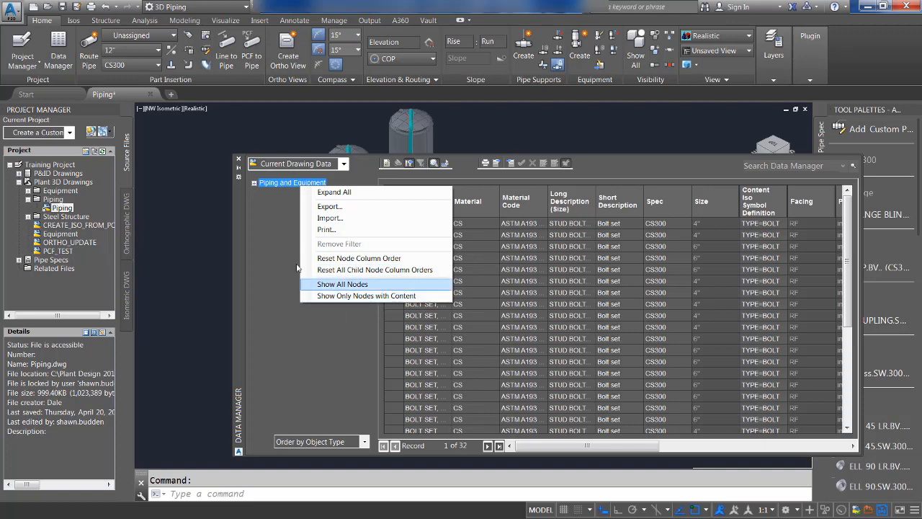
pyautogui.click(342, 284)
pyautogui.click(345, 163)
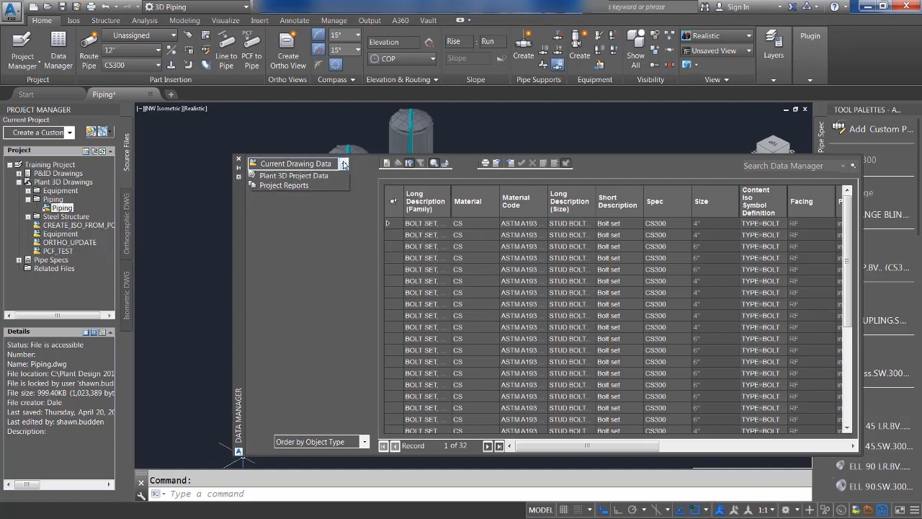
pyautogui.click(289, 197)
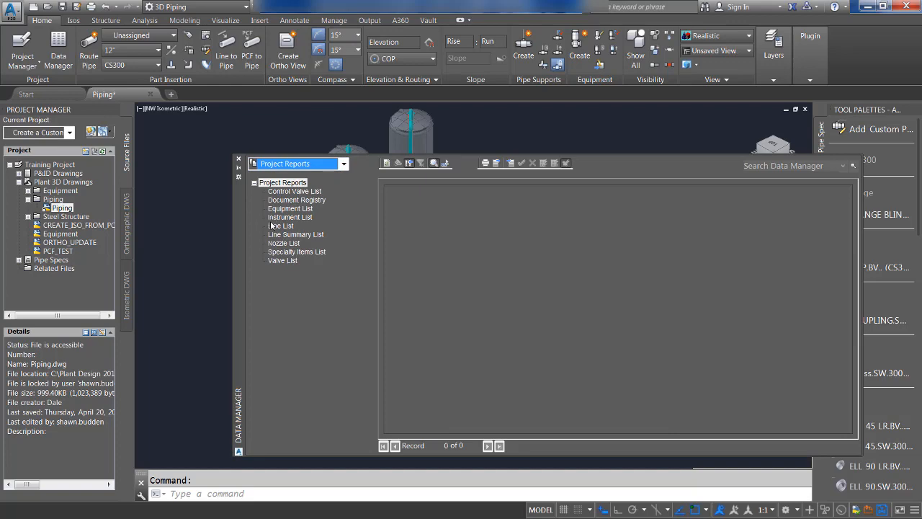
# - View the Line List report and its available node commands, and display the Control Valve List report
pyautogui.click(276, 227)
pyautogui.rightClick(276, 226)
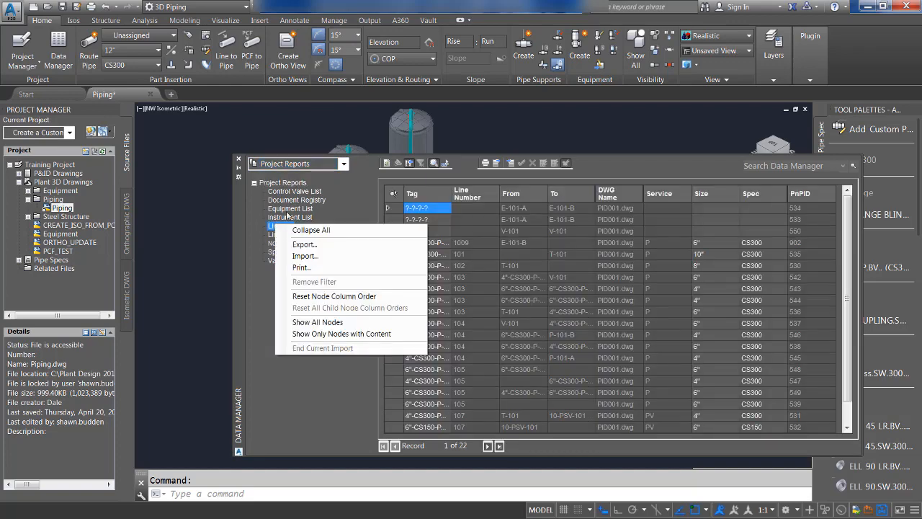
pyautogui.click(291, 191)
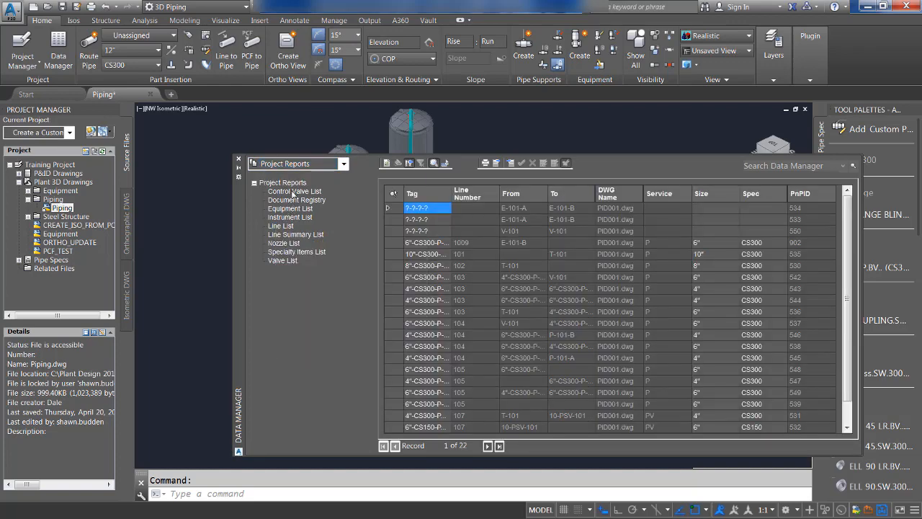
pyautogui.rightClick(292, 191)
pyautogui.click(313, 345)
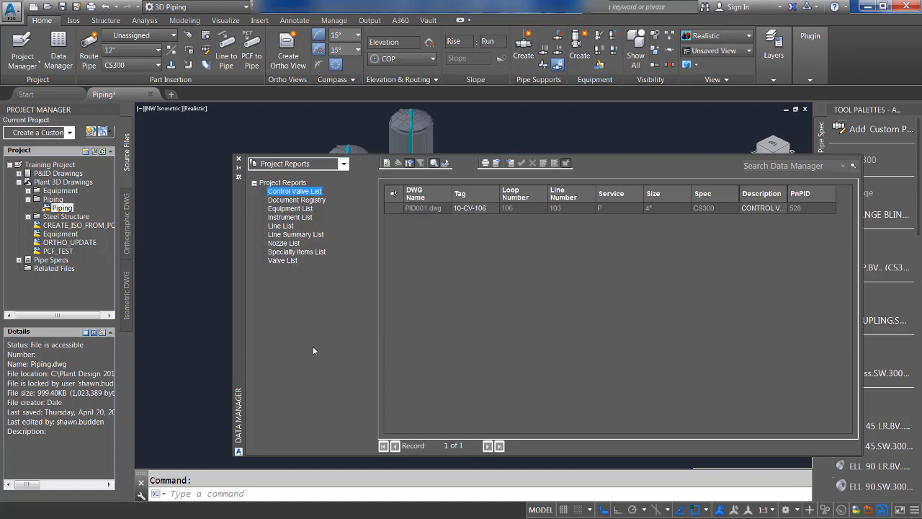
# - Look at the Refresh and Show Blank Columns commands for the Control Valve List report
pyautogui.click(385, 165)
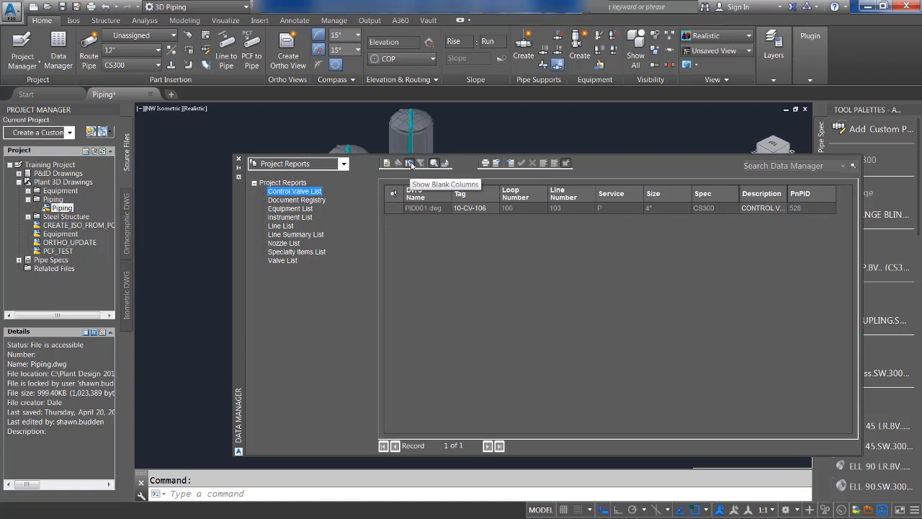
pyautogui.click(410, 164)
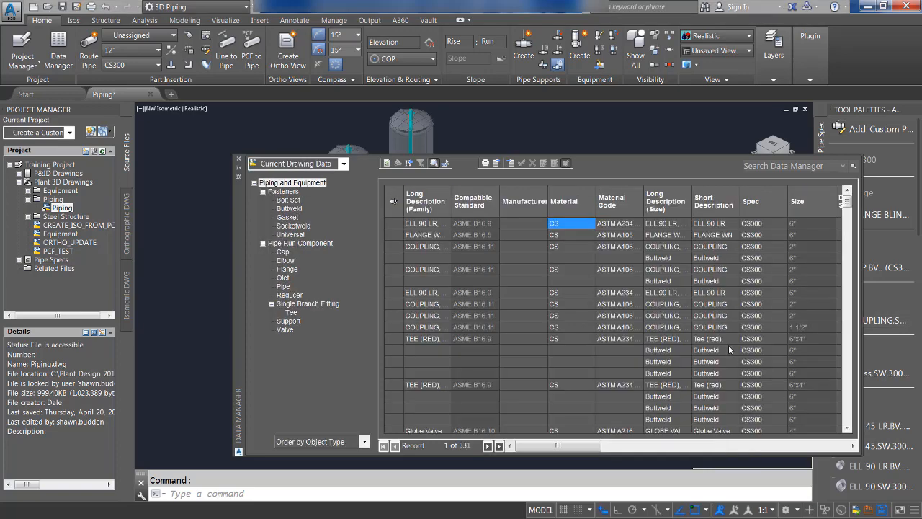
# - View the filter commands for the first record's blank Manufacturer cell, and sort the Piping and Equipment records by Material
pyautogui.click(523, 257)
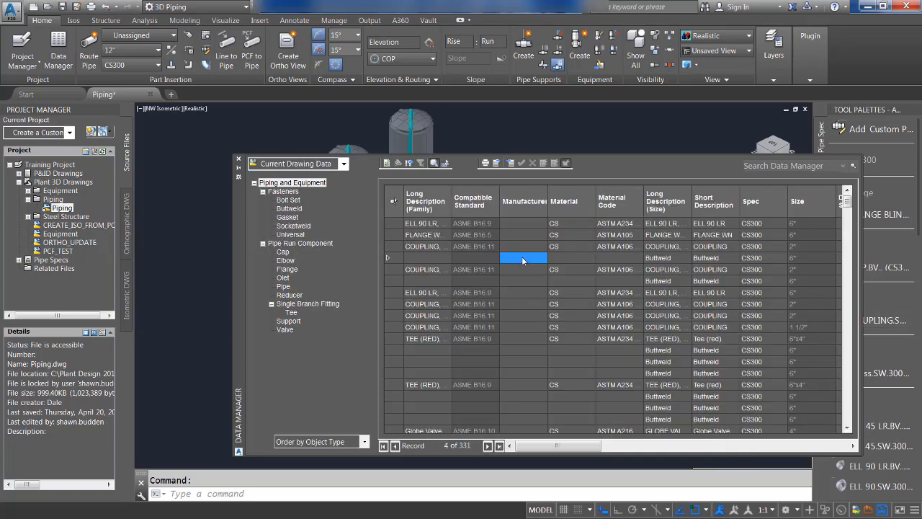
pyautogui.rightClick(518, 222)
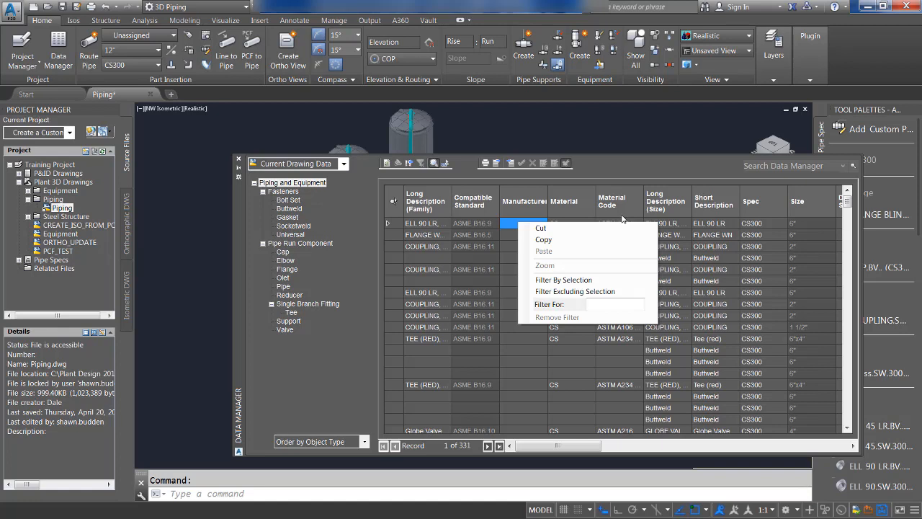
pyautogui.click(574, 203)
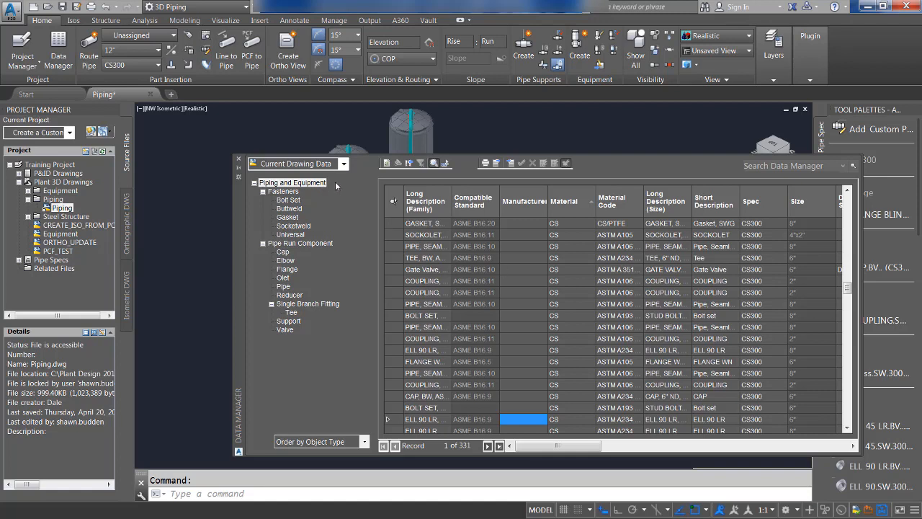
# - Look at the data views available in the Data Manager, and stay on Current Drawing Data
pyautogui.click(344, 164)
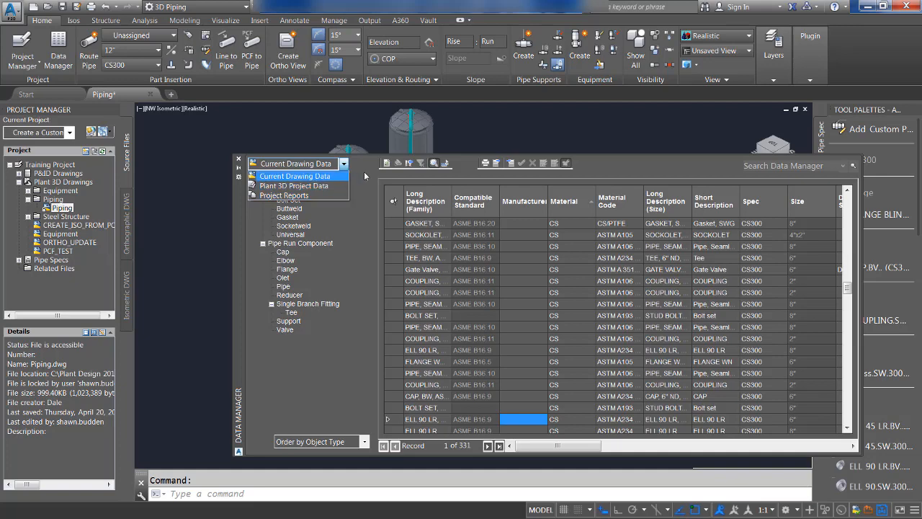
pyautogui.click(386, 165)
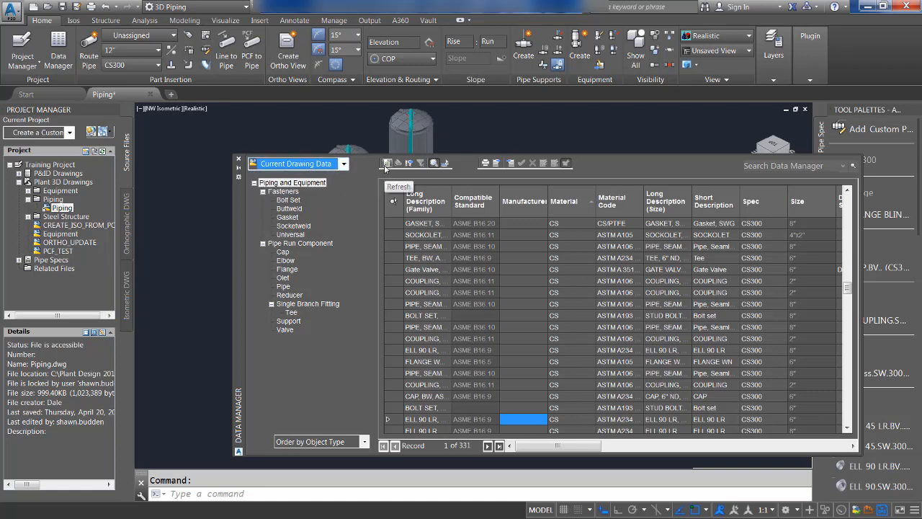